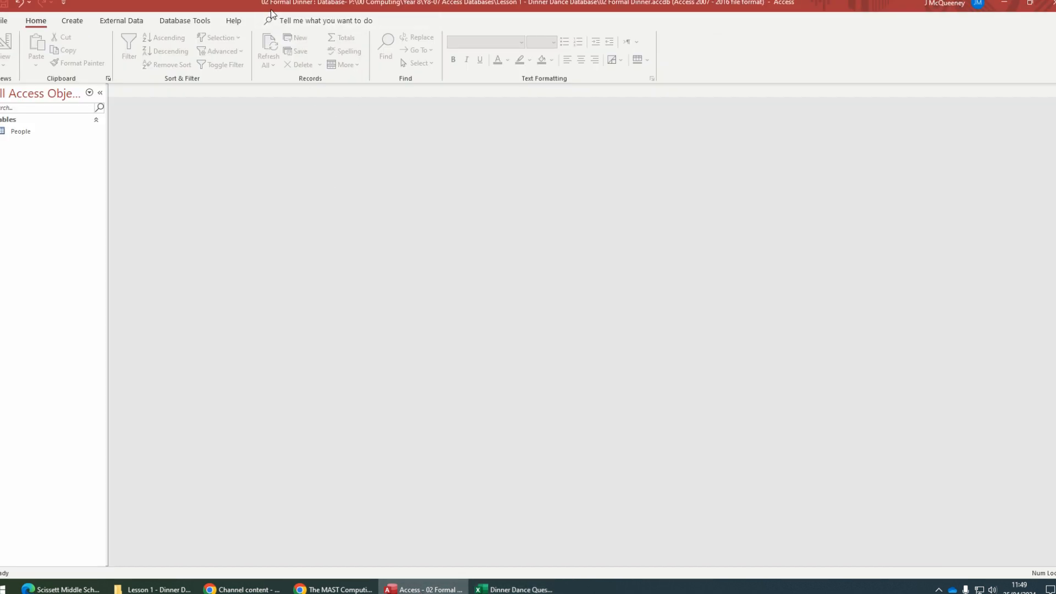
Step: Switch to the Dinner Dance Questions workbook in Excel and review the name box and the question 1 answer cell
{"action": "left_click", "coordinate": [515, 589]}
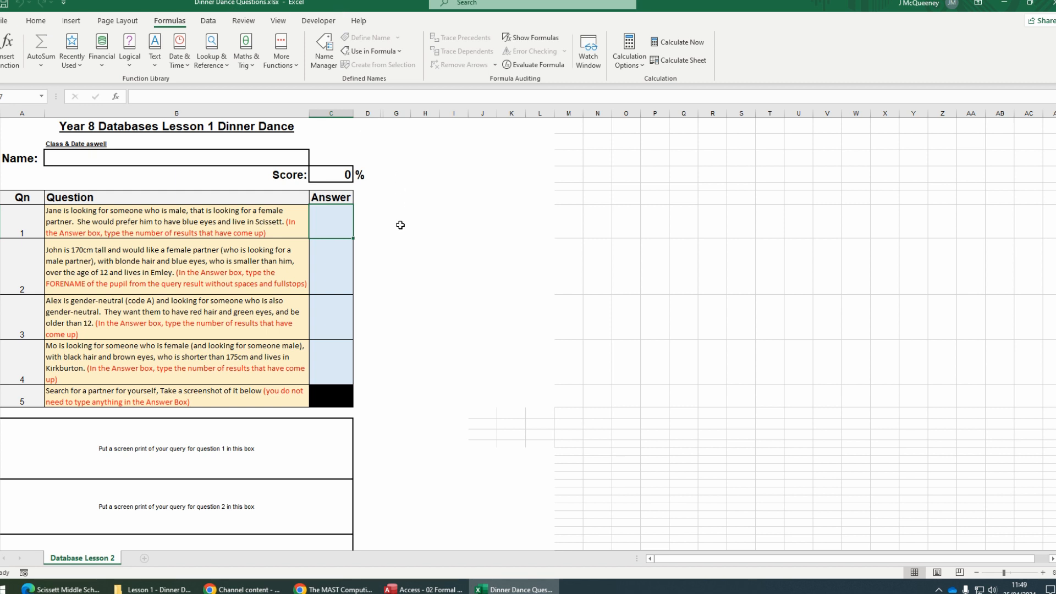
{"action": "left_click", "coordinate": [73, 161]}
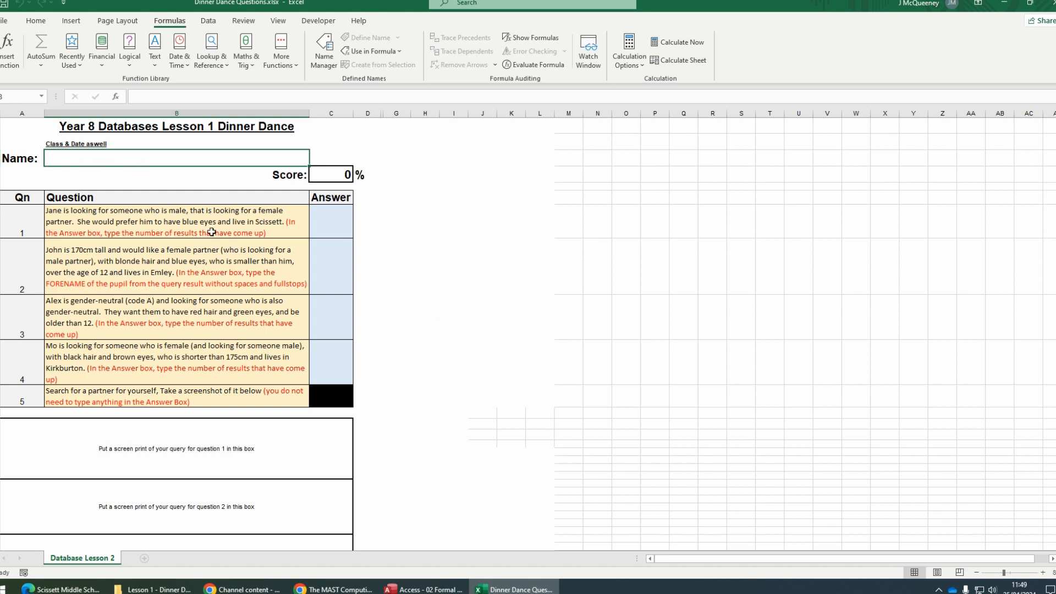
{"action": "left_click", "coordinate": [314, 226]}
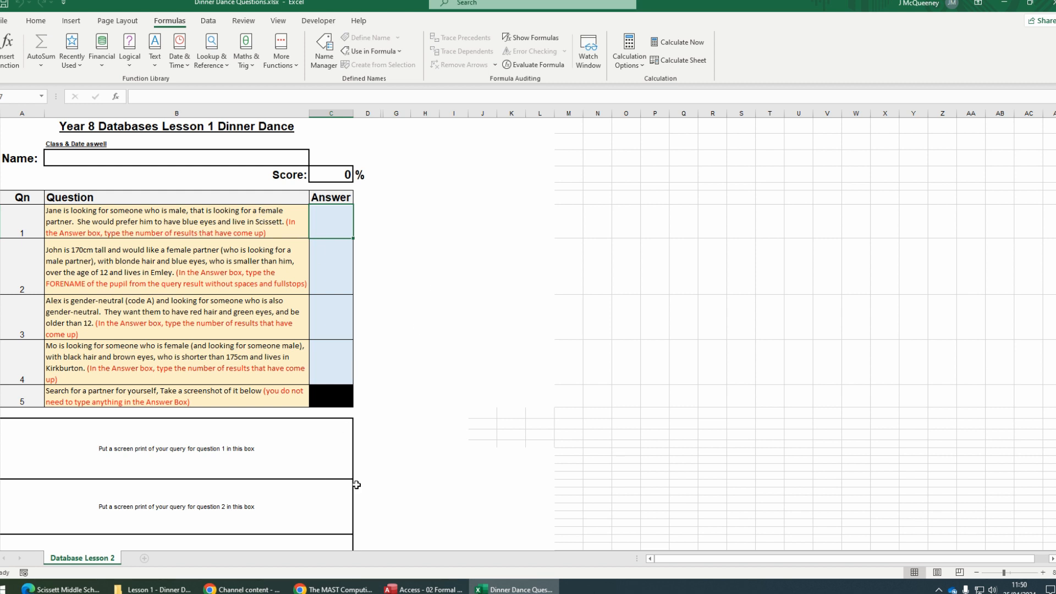
Step: Switch to the Formal Dinner database in Access, view the records of the People table and close it
{"action": "left_click", "coordinate": [424, 590]}
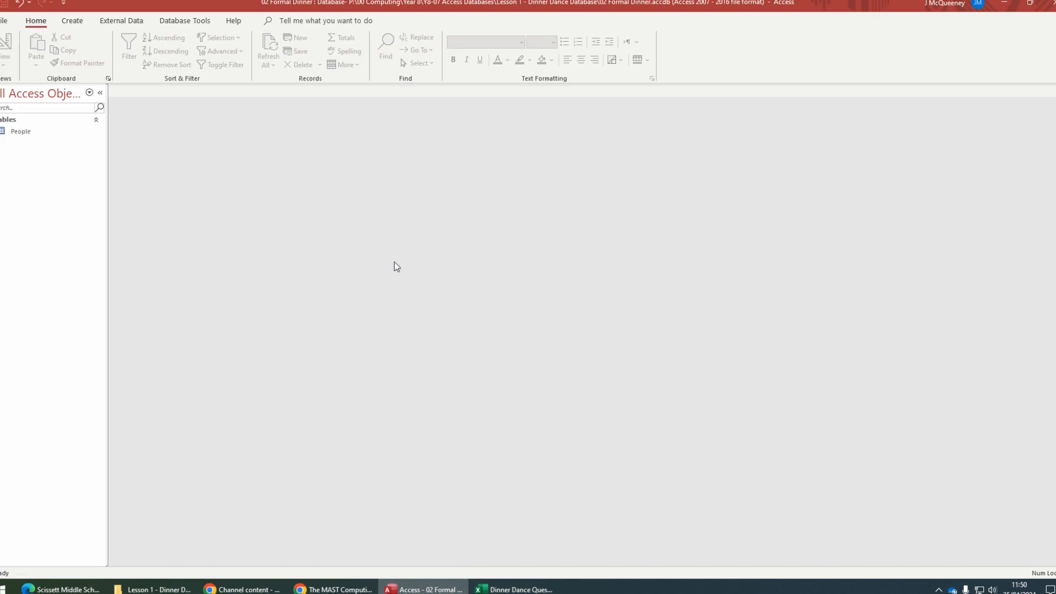
{"action": "left_click", "coordinate": [23, 133]}
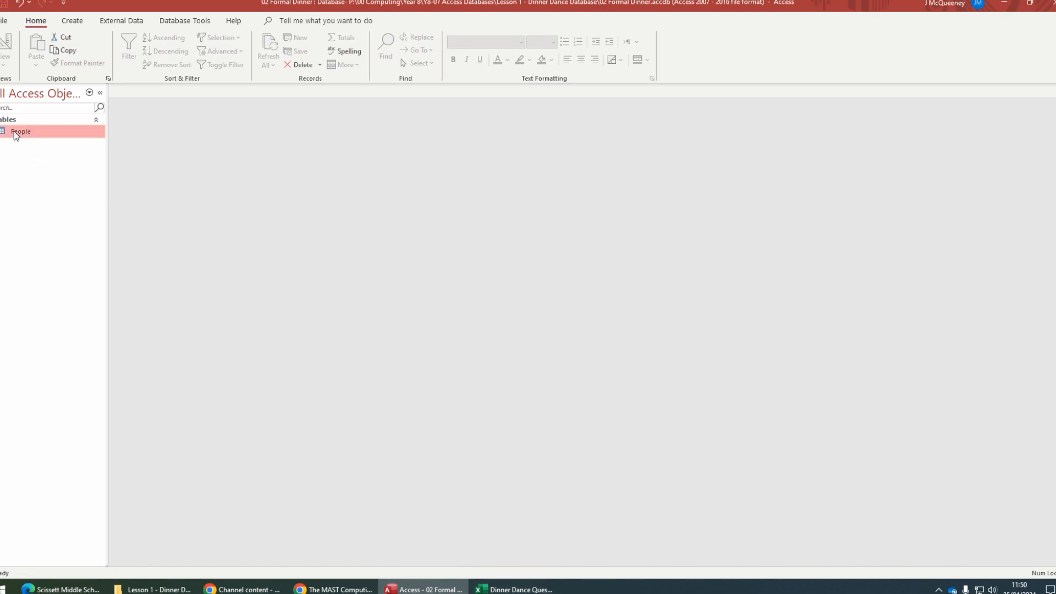
{"action": "double_click", "coordinate": [30, 131]}
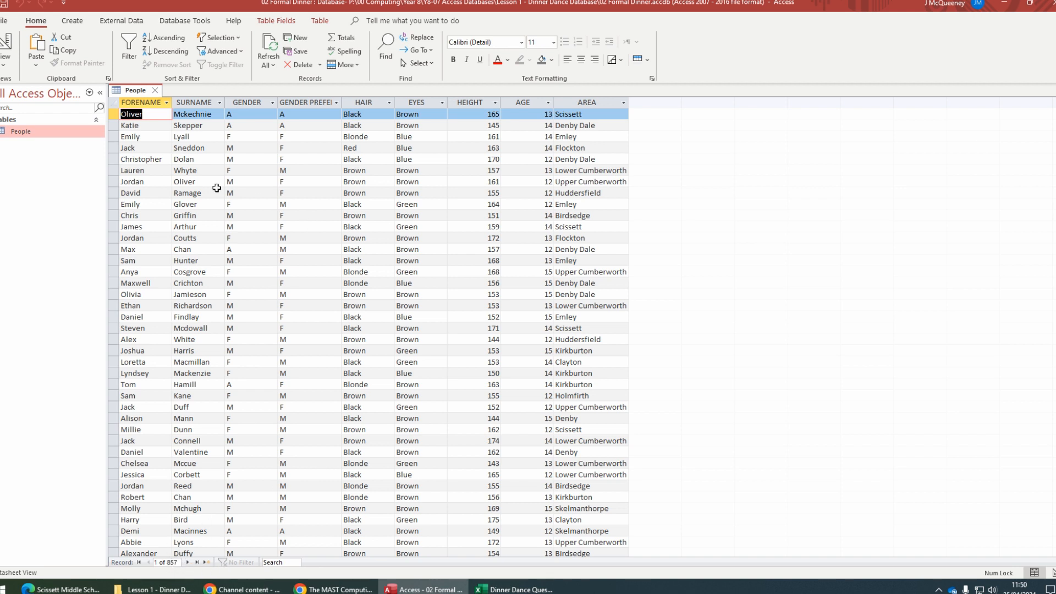
{"action": "left_click", "coordinate": [155, 90]}
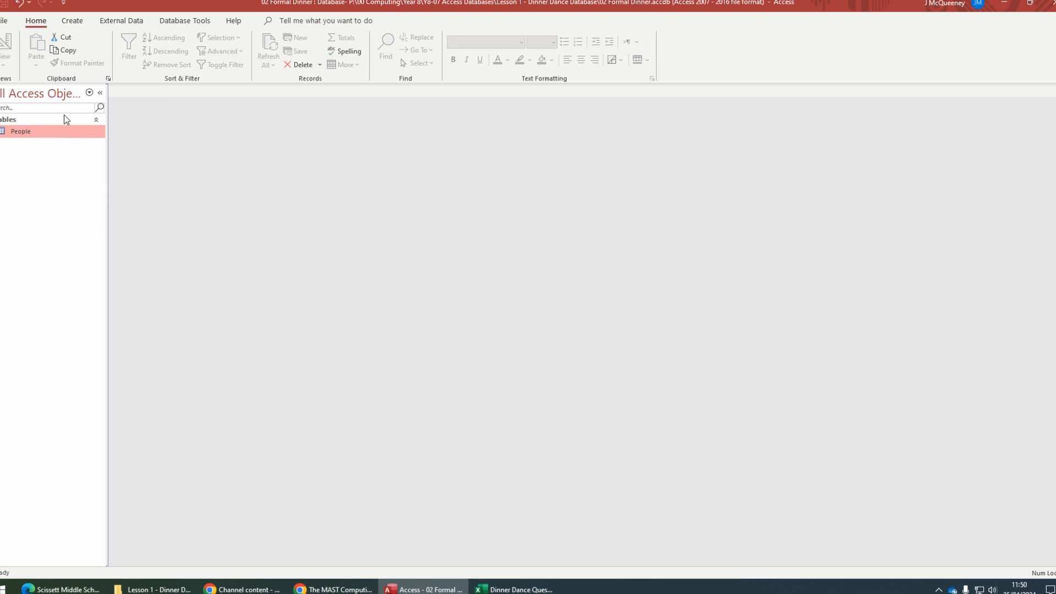
Step: Create a new query in Design View, add the People table and enlarge its field list to show every field
{"action": "left_click", "coordinate": [74, 24]}
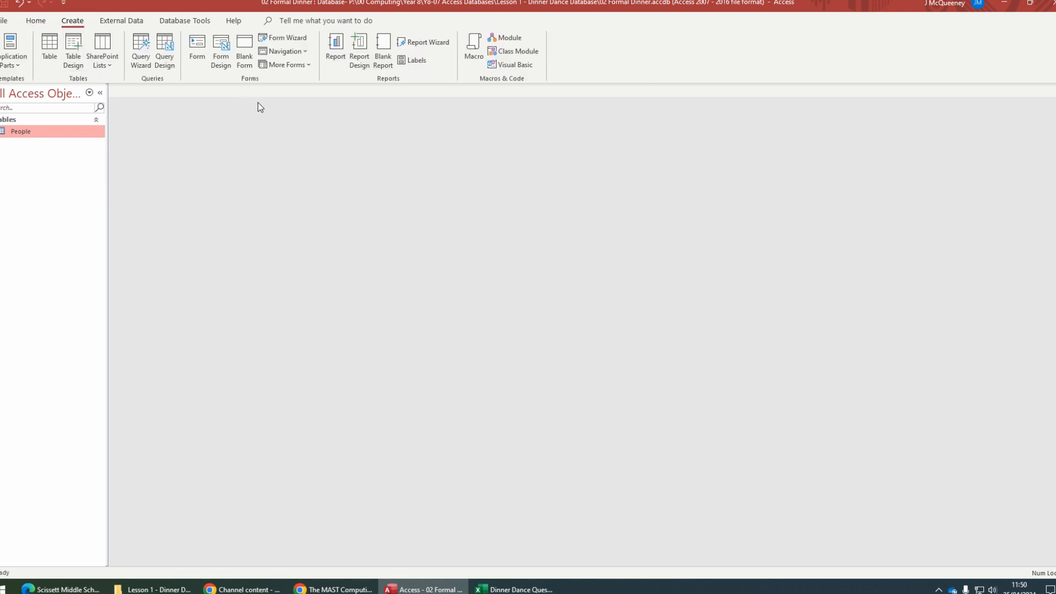
{"action": "left_click", "coordinate": [163, 45]}
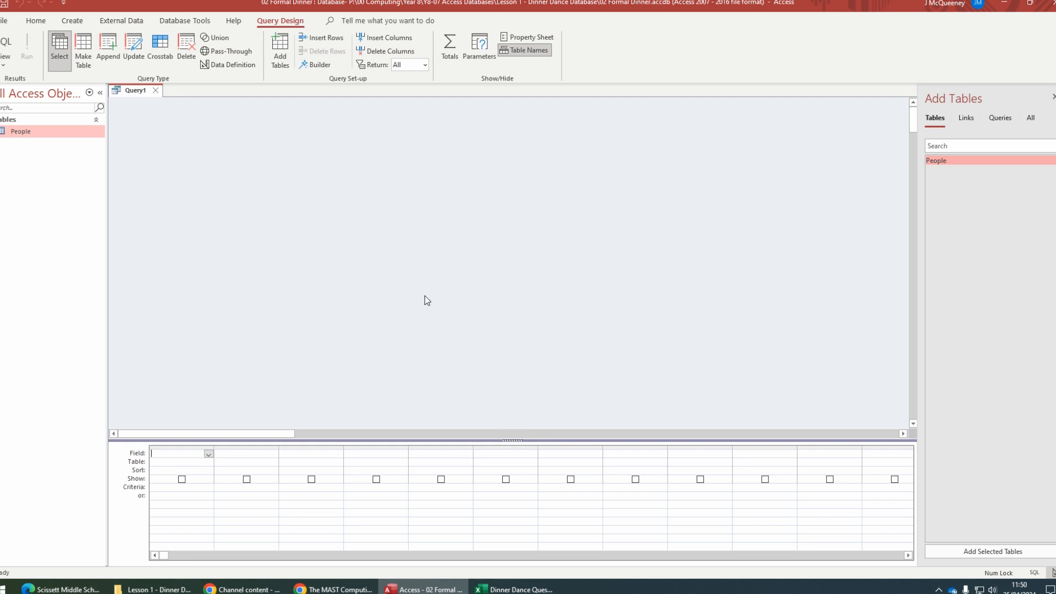
{"action": "left_click", "coordinate": [966, 119]}
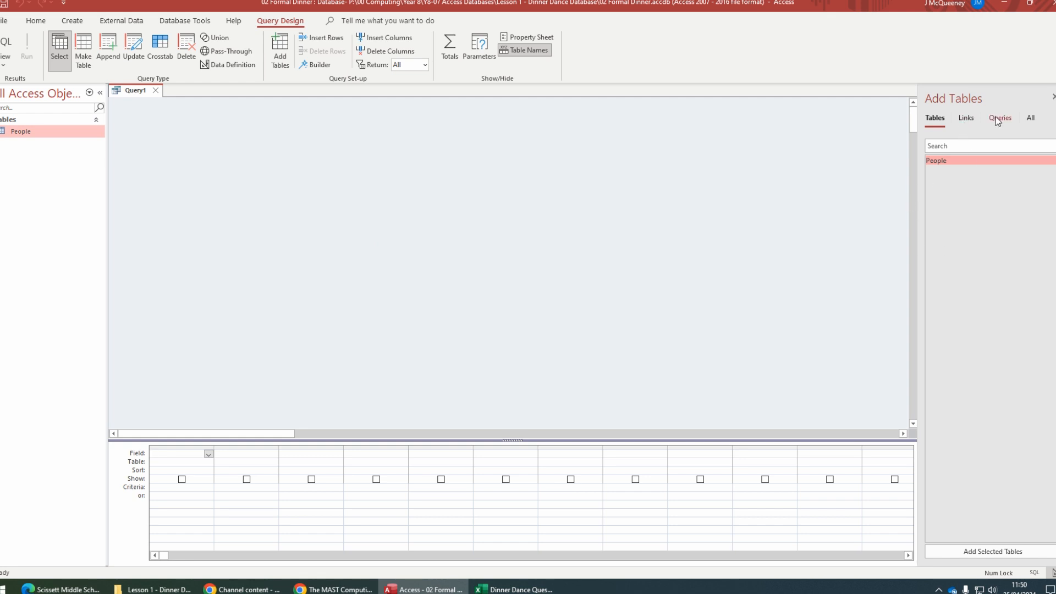
{"action": "left_click", "coordinate": [936, 119]}
{"action": "double_click", "coordinate": [936, 162]}
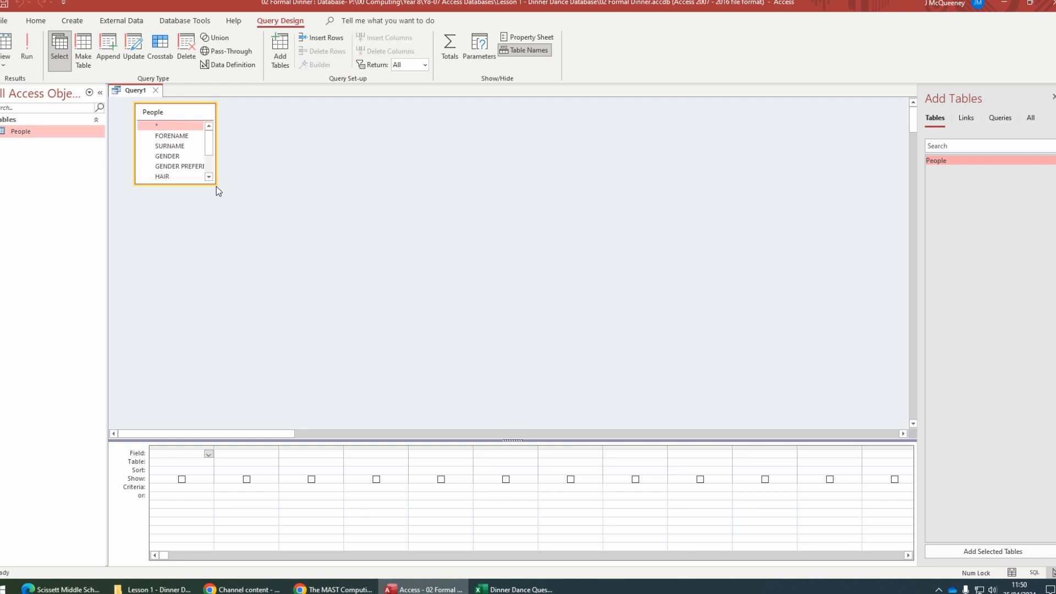
{"action": "left_click_drag", "start_coordinate": [216, 186], "coordinate": [244, 289]}
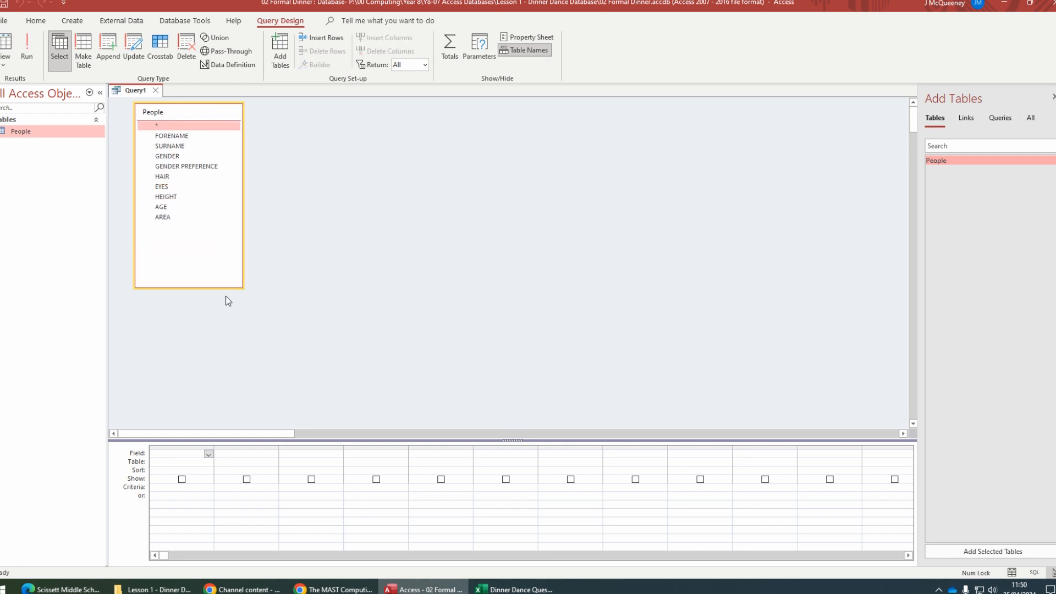
Step: Add the FORENAME, SURNAME, GENDER and GENDER PREFERENCE fields to the first four columns of the query grid
{"action": "double_click", "coordinate": [170, 136]}
{"action": "double_click", "coordinate": [170, 147]}
{"action": "double_click", "coordinate": [168, 156]}
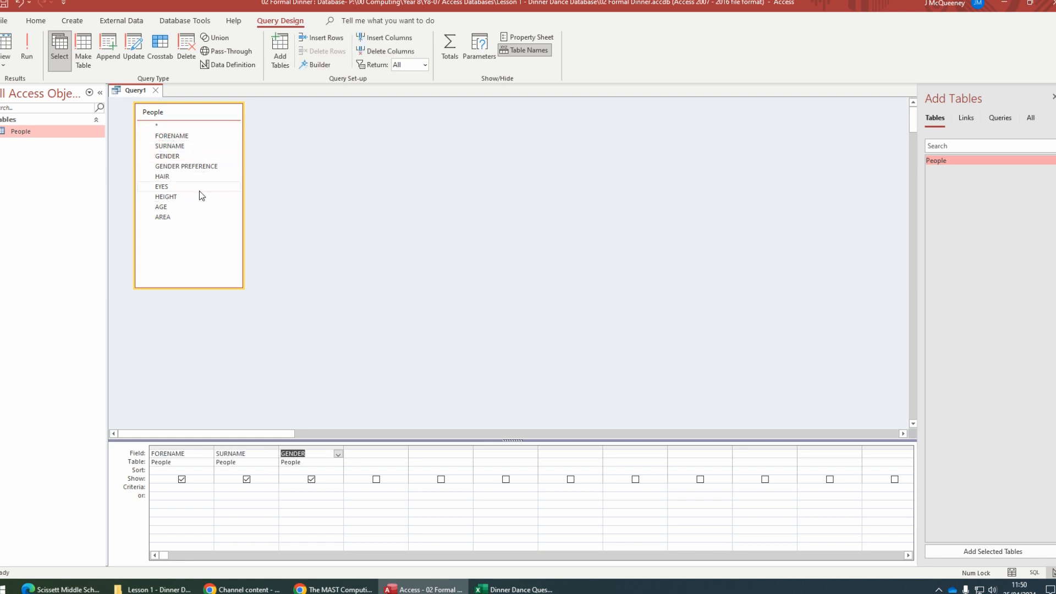
{"action": "double_click", "coordinate": [168, 156]}
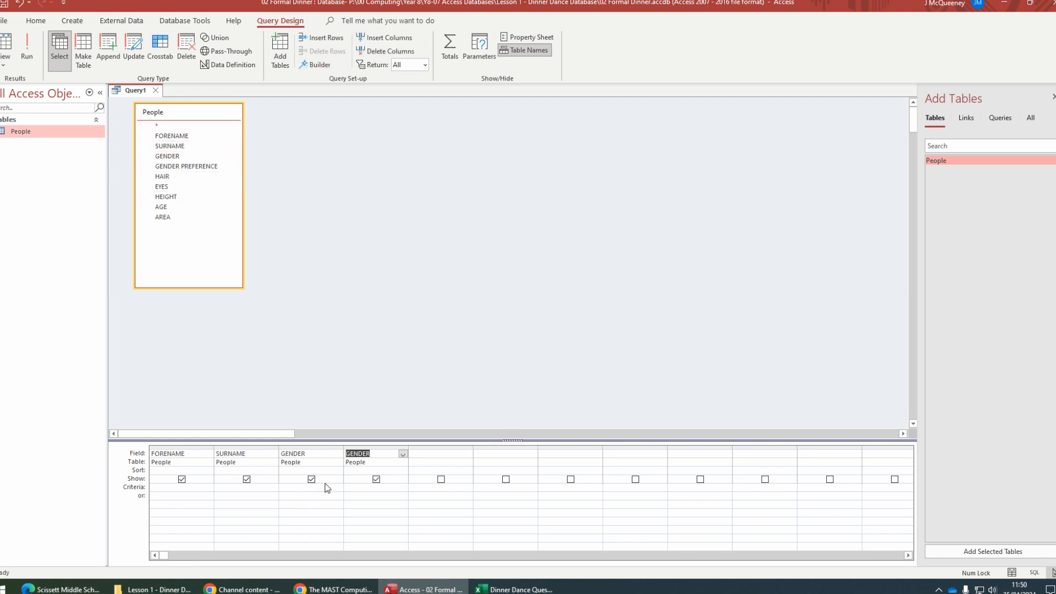
{"action": "left_click", "coordinate": [403, 454]}
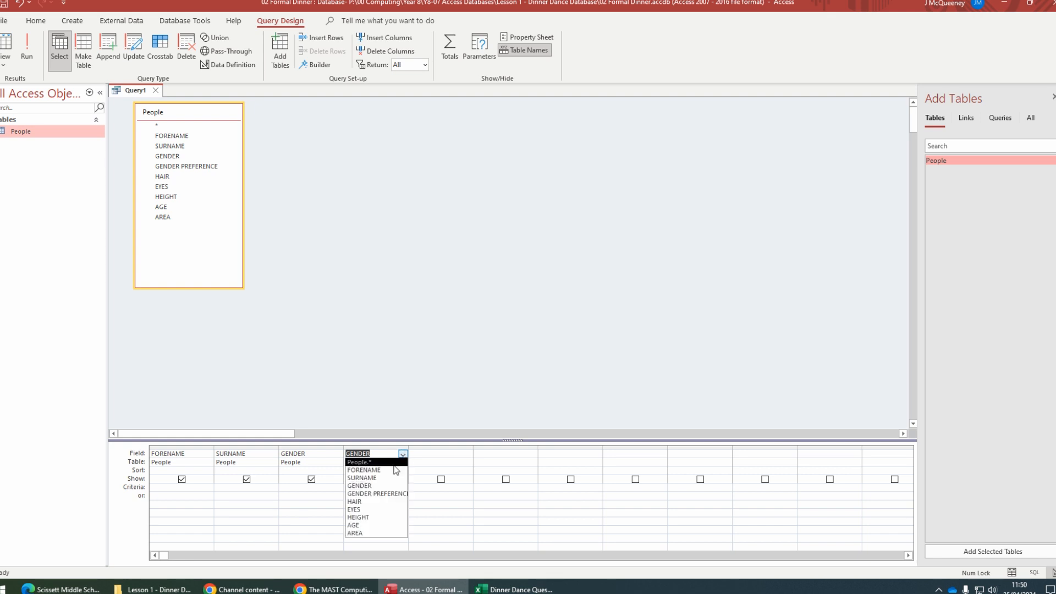
{"action": "left_click", "coordinate": [379, 494]}
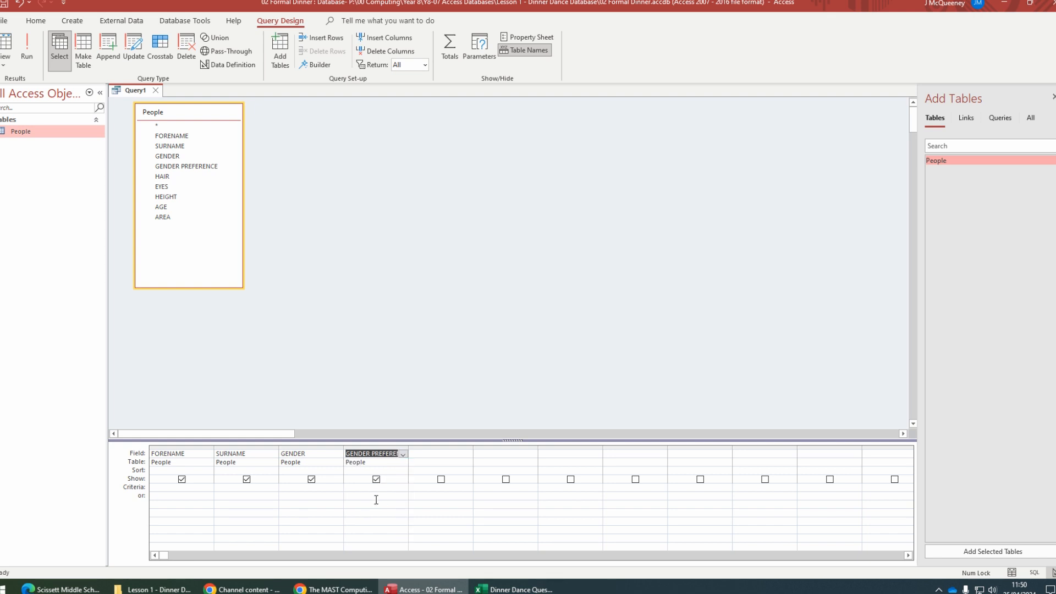
Step: Add the HAIR, EYES, HEIGHT, AGE and AREA fields to the query grid
{"action": "double_click", "coordinate": [165, 177]}
{"action": "double_click", "coordinate": [166, 186]}
{"action": "double_click", "coordinate": [168, 196]}
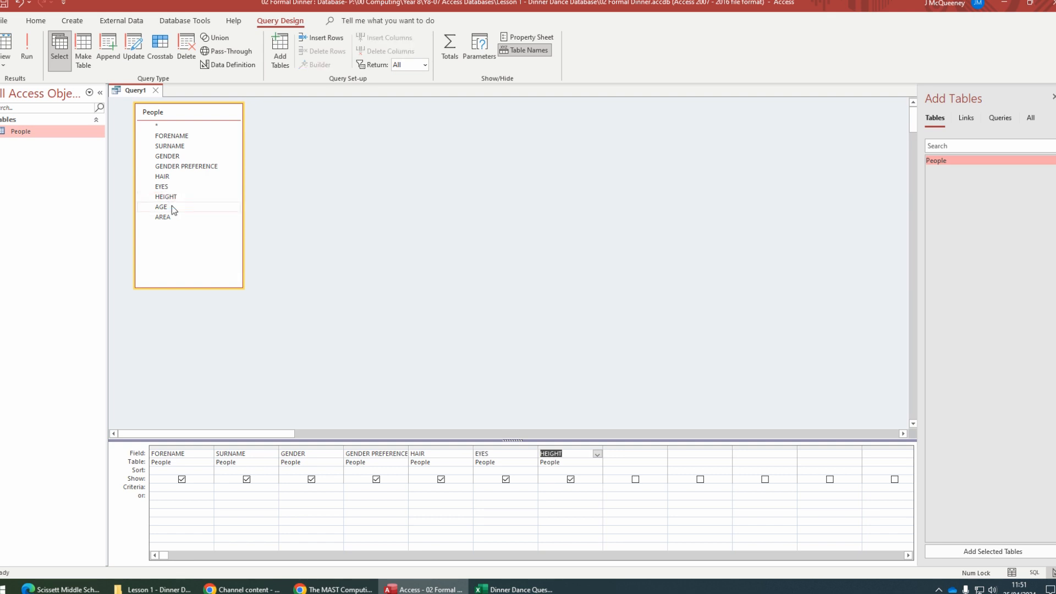
{"action": "double_click", "coordinate": [161, 207]}
{"action": "double_click", "coordinate": [164, 217]}
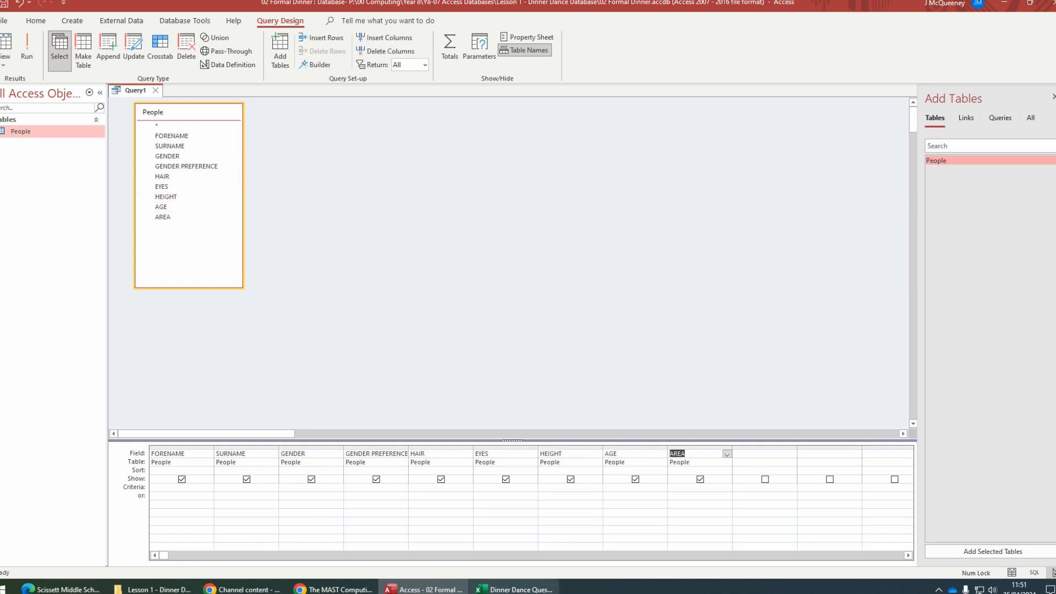
Step: Following question 1 in the Excel workbook, set the query criteria to GENDER m, GENDER PREFERENCE f, EYES blue and AREA scissett
{"action": "left_click", "coordinate": [515, 589]}
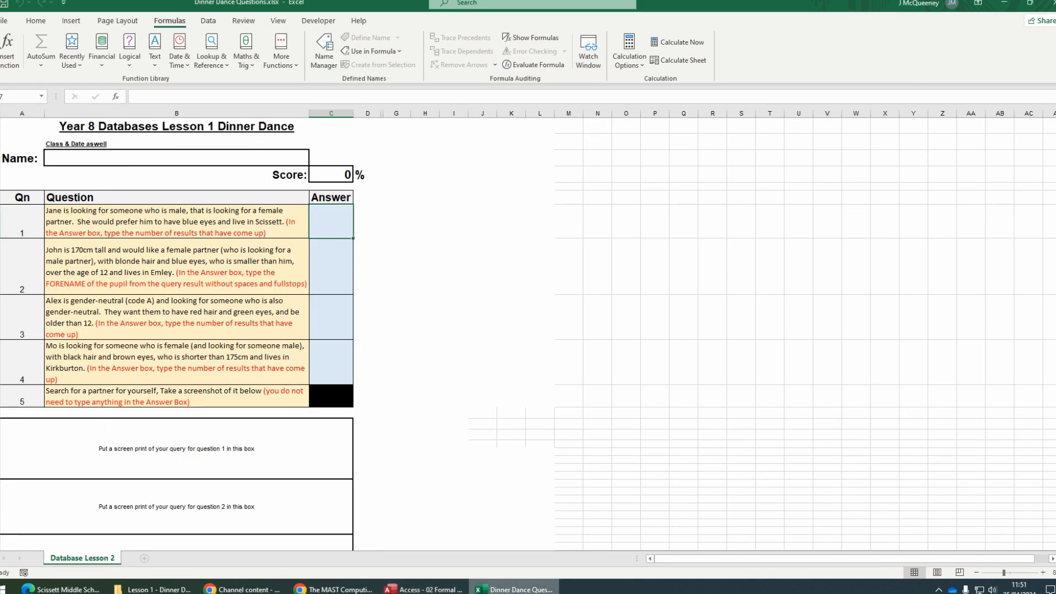
{"action": "left_click", "coordinate": [423, 589]}
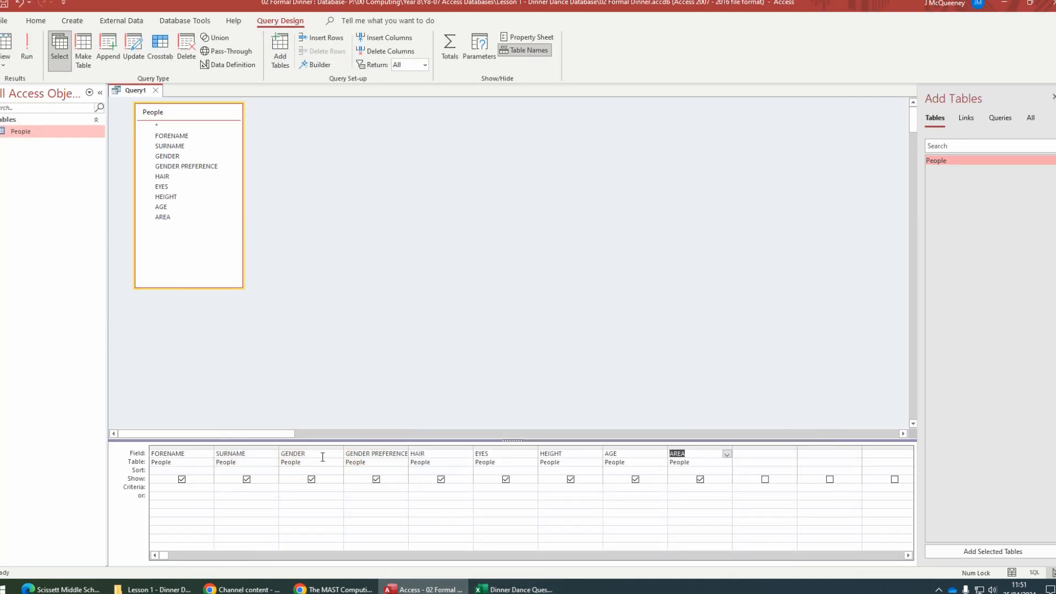
{"action": "left_click", "coordinate": [299, 486]}
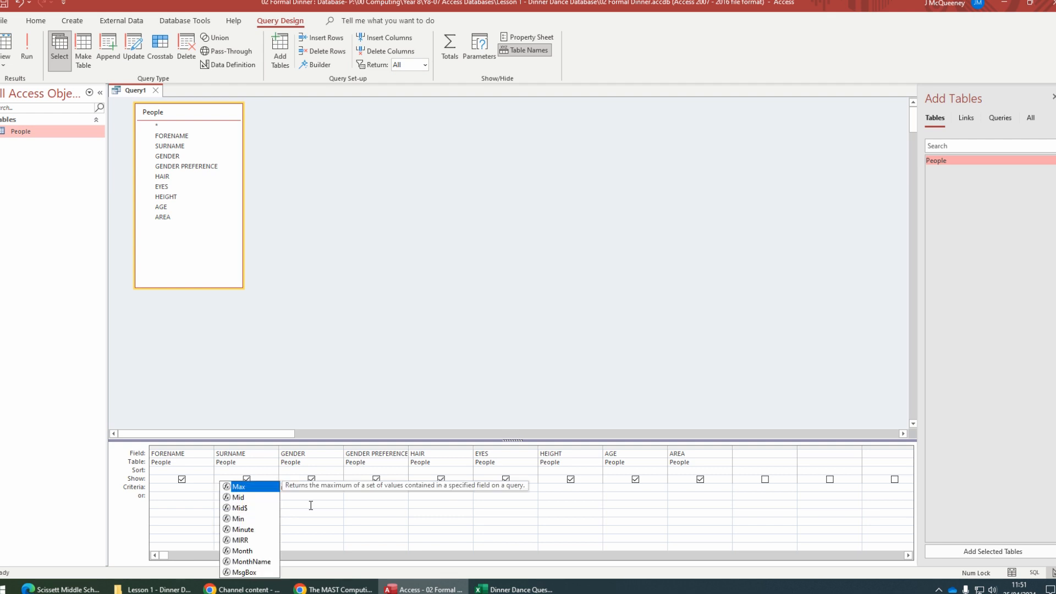
{"action": "key", "text": "Tab"}
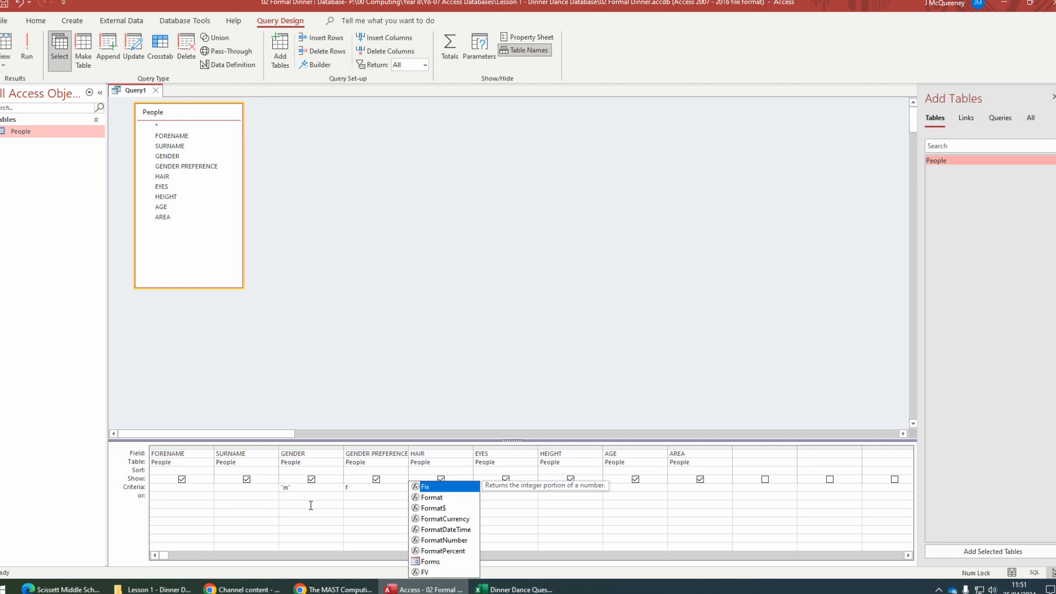
{"action": "key", "text": "Tab"}
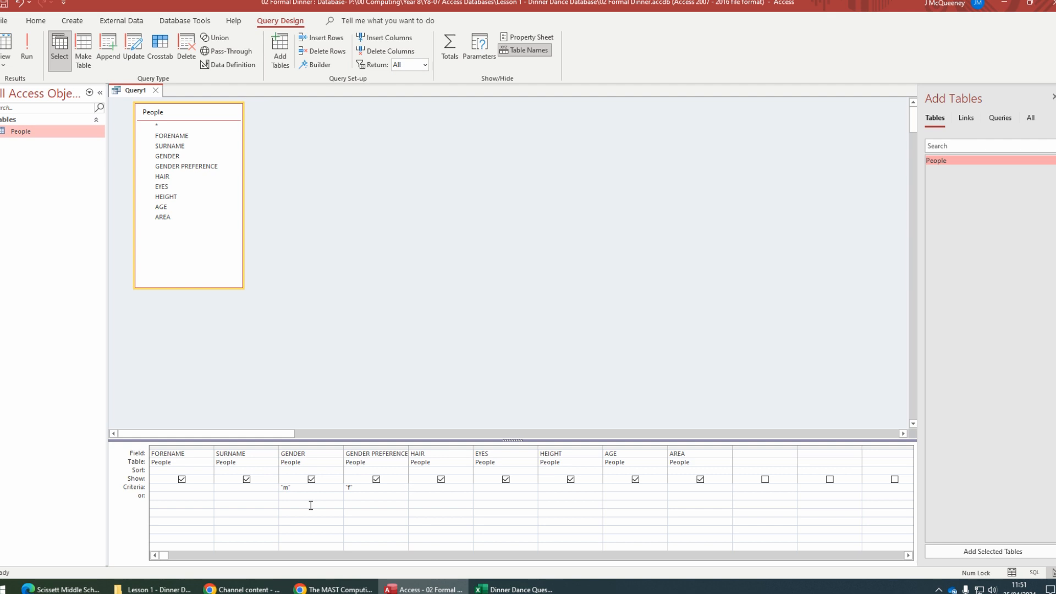
{"action": "type", "text": "blue"}
{"action": "type", "text": "scissett"}
Step: Close the query and save it under the forename of the person in question 1
{"action": "left_click", "coordinate": [157, 92]}
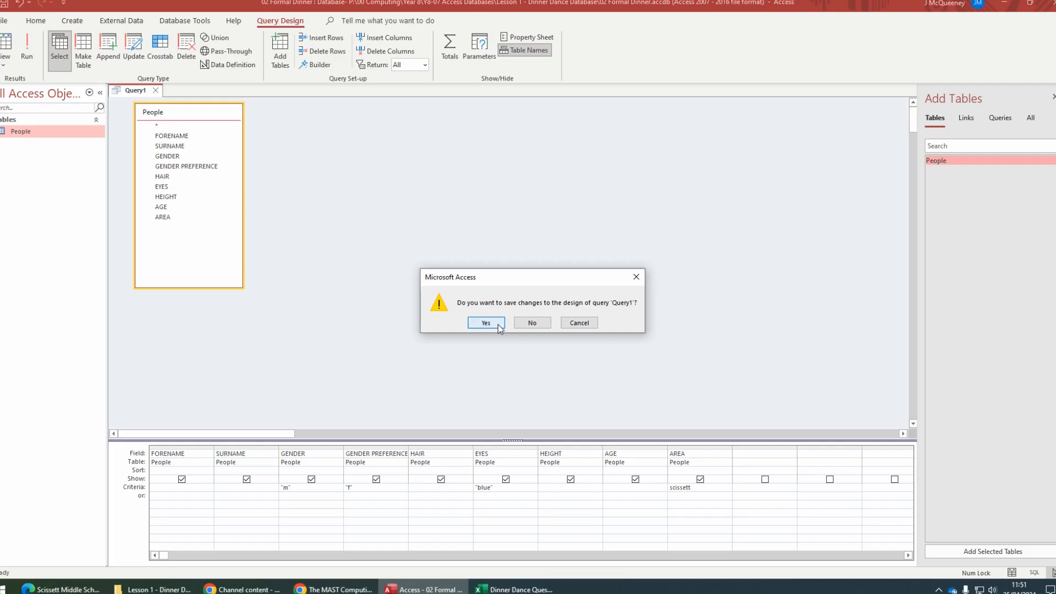
{"action": "left_click", "coordinate": [486, 323]}
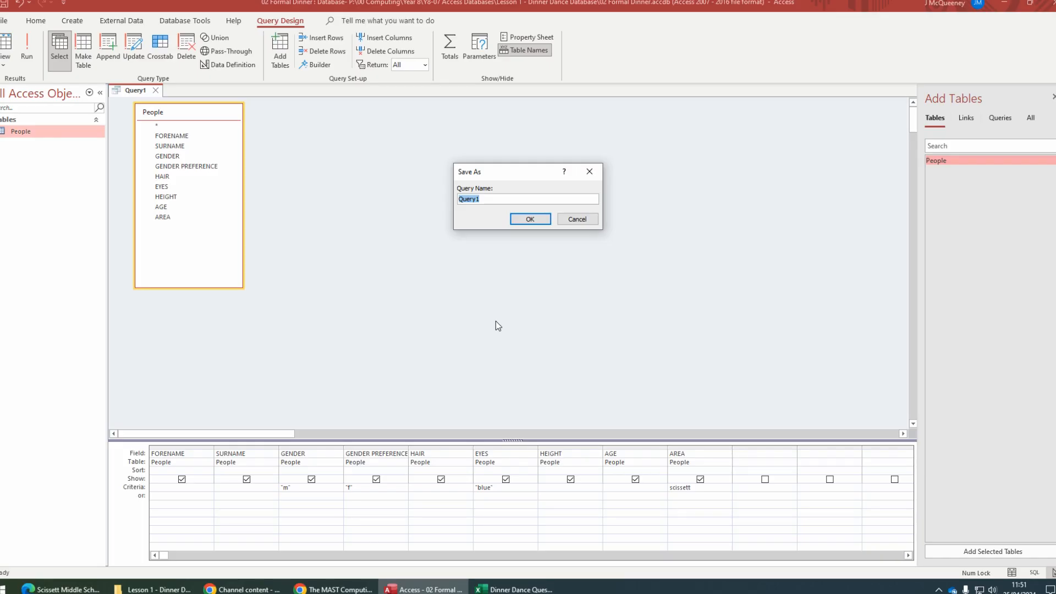
{"action": "type", "text": "Jane"}
{"action": "left_click", "coordinate": [536, 218]}
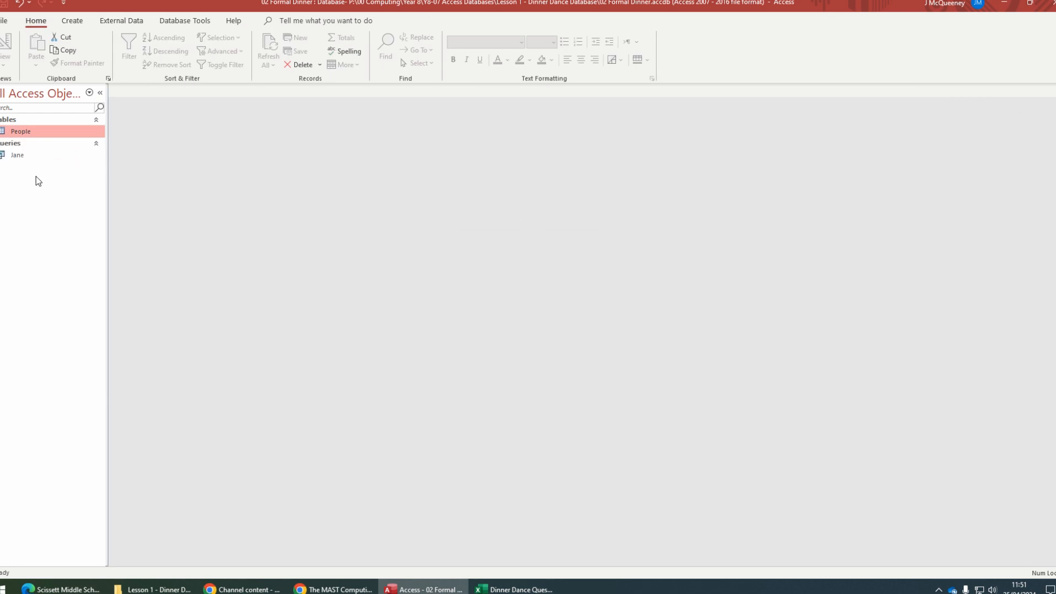
Step: Run the saved query and enter 8 as the question 1 answer in the Excel workbook
{"action": "double_click", "coordinate": [21, 157]}
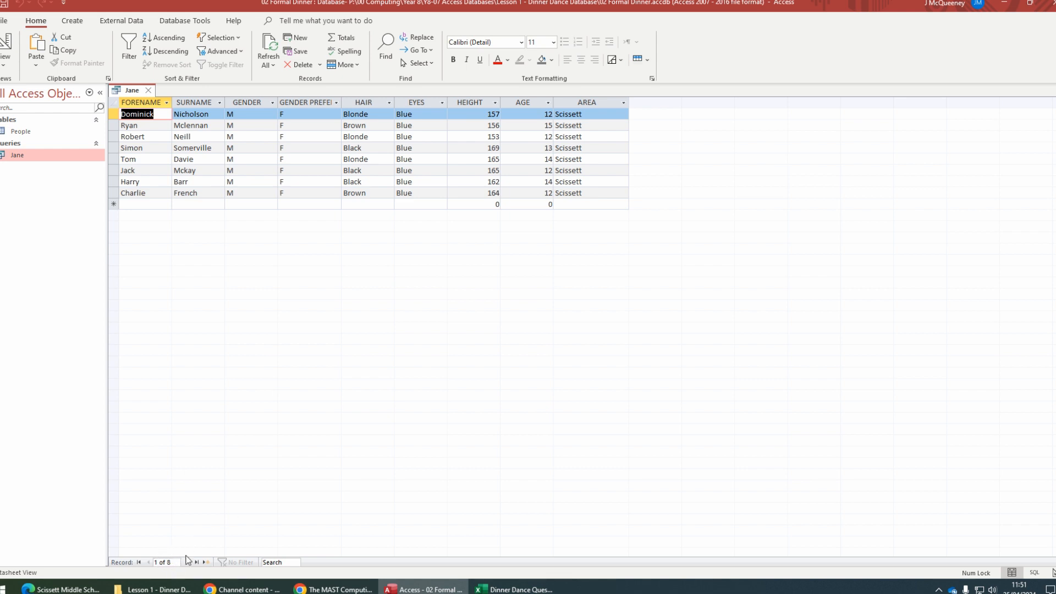
{"action": "left_click", "coordinate": [514, 589]}
{"action": "left_click", "coordinate": [329, 222]}
{"action": "type", "text": "8"}
{"action": "left_click", "coordinate": [330, 274]}
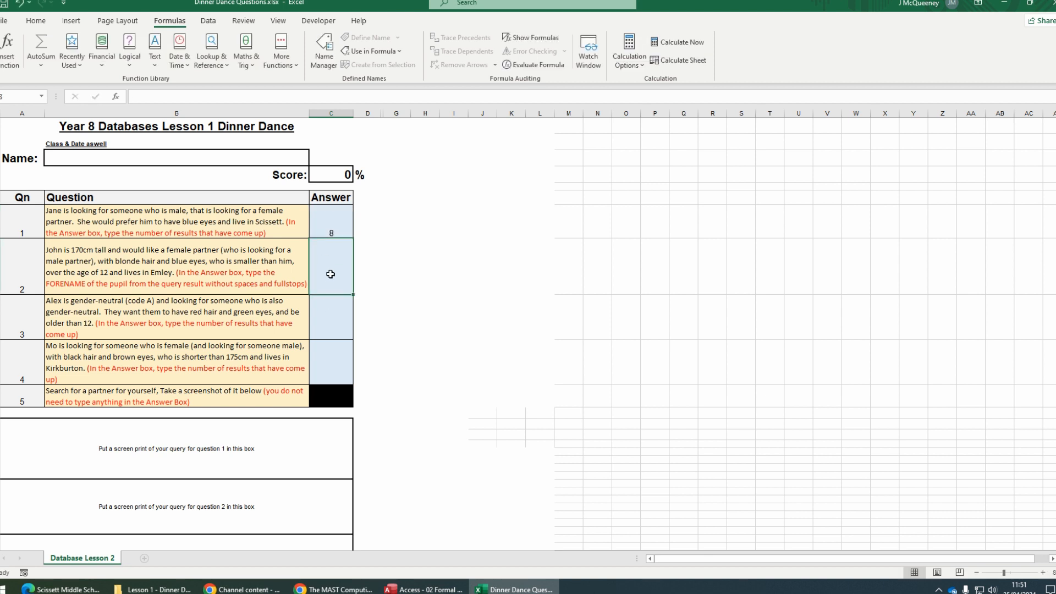
Step: Switch to Access, close the query results, reopen the question 1 query in Design View and capture a screen print of it
{"action": "scroll", "coordinate": [204, 320], "scroll_direction": "down", "scroll_amount": 3}
{"action": "scroll", "coordinate": [204, 319], "scroll_direction": "down", "scroll_amount": 1}
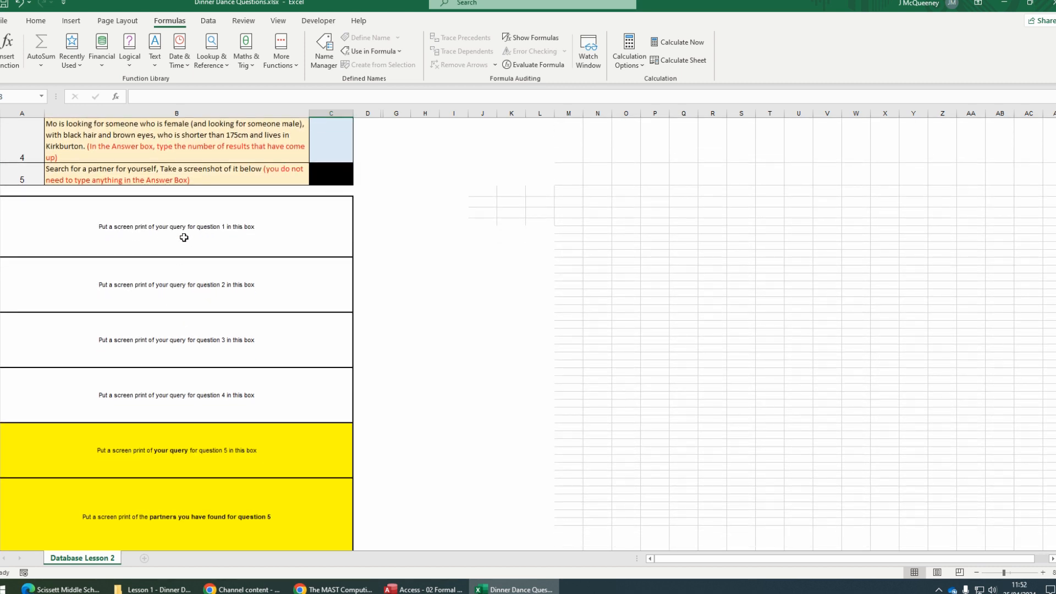
{"action": "left_click", "coordinate": [440, 589]}
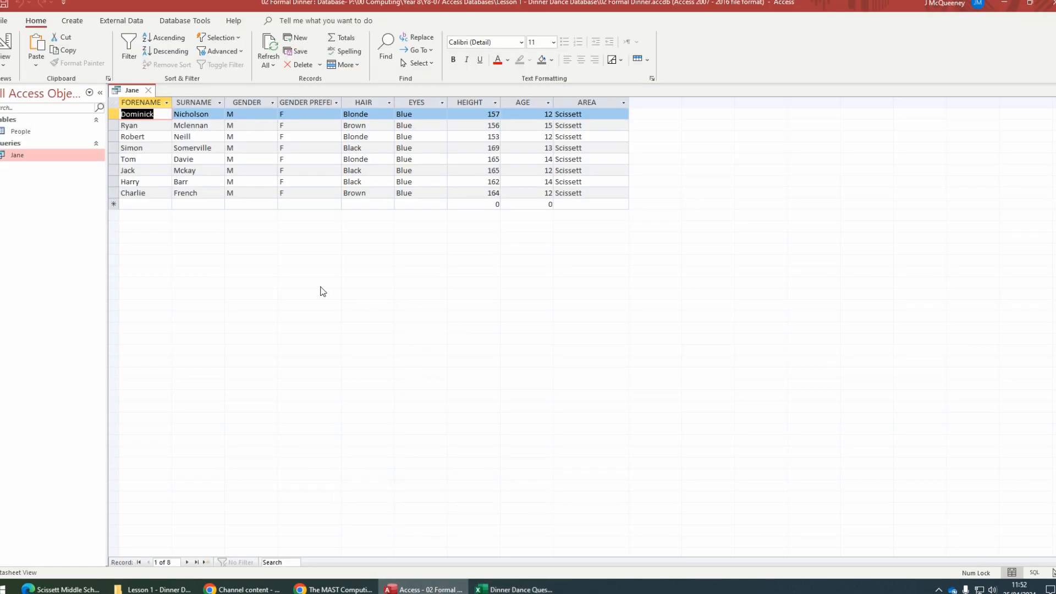
{"action": "left_click", "coordinate": [148, 90]}
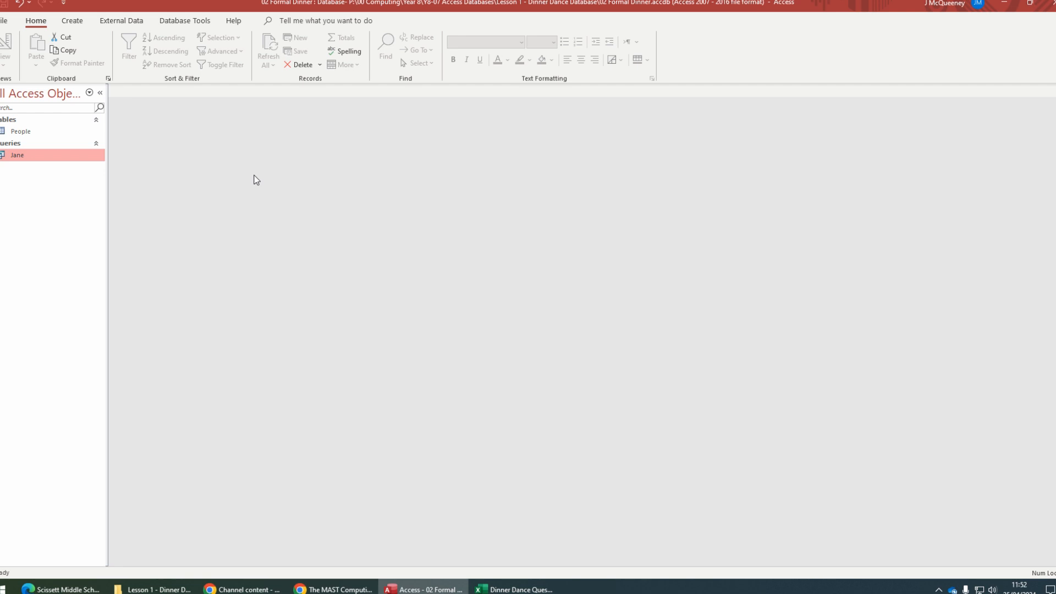
{"action": "right_click", "coordinate": [20, 158]}
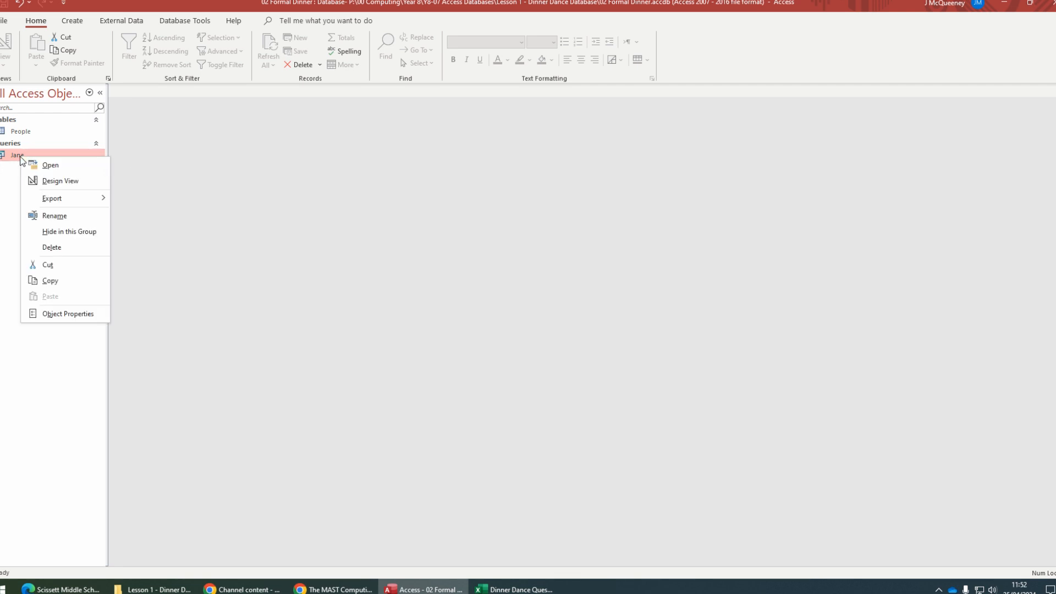
{"action": "left_click", "coordinate": [49, 181]}
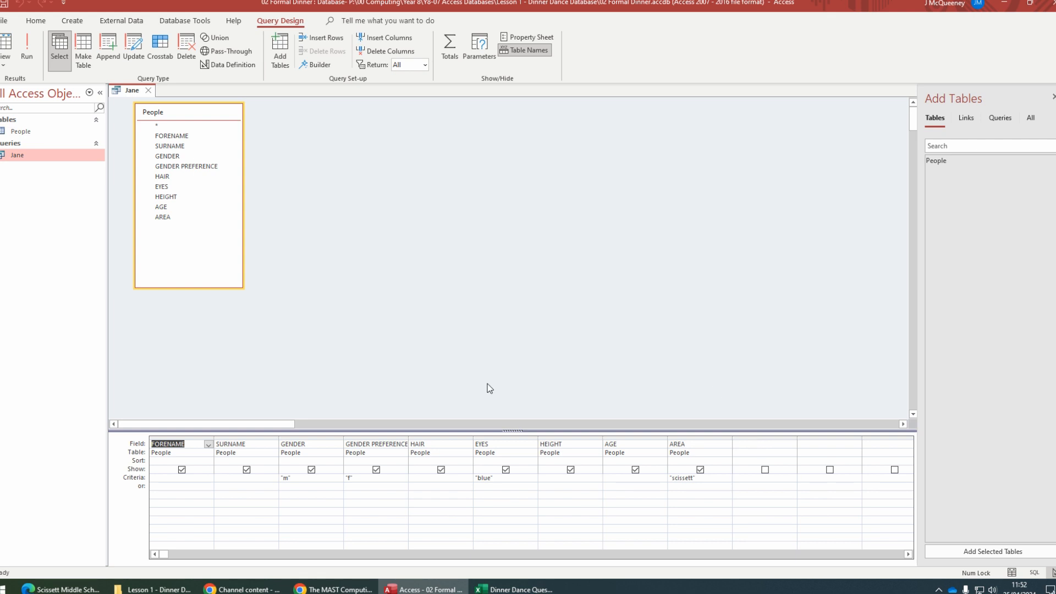
{"action": "key", "text": "alt"}
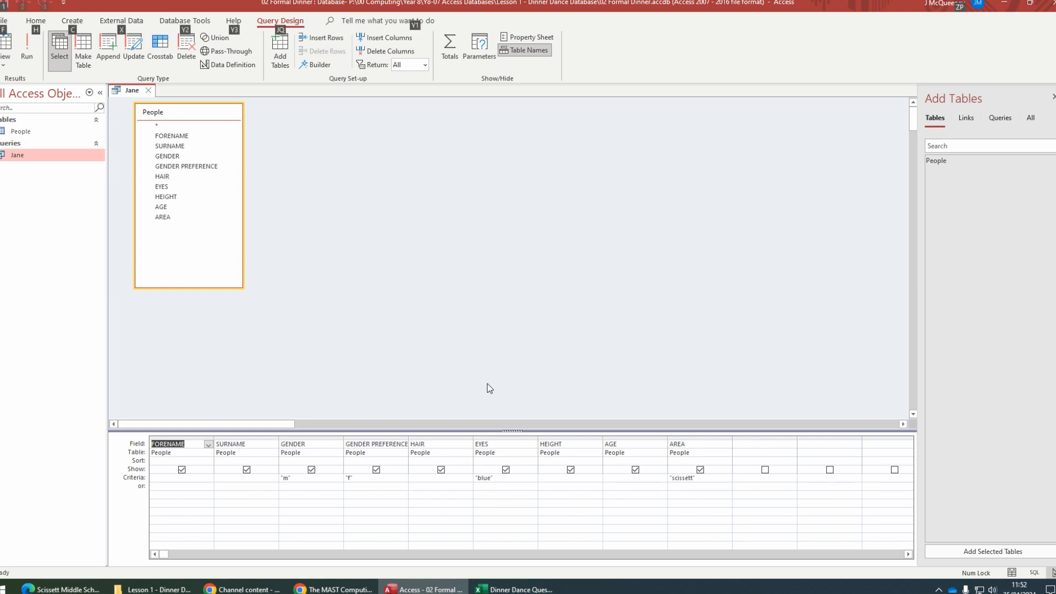
Step: Switch to Excel and paste the query screen print over the question 1 screen print box
{"action": "key", "text": "alt+Tab"}
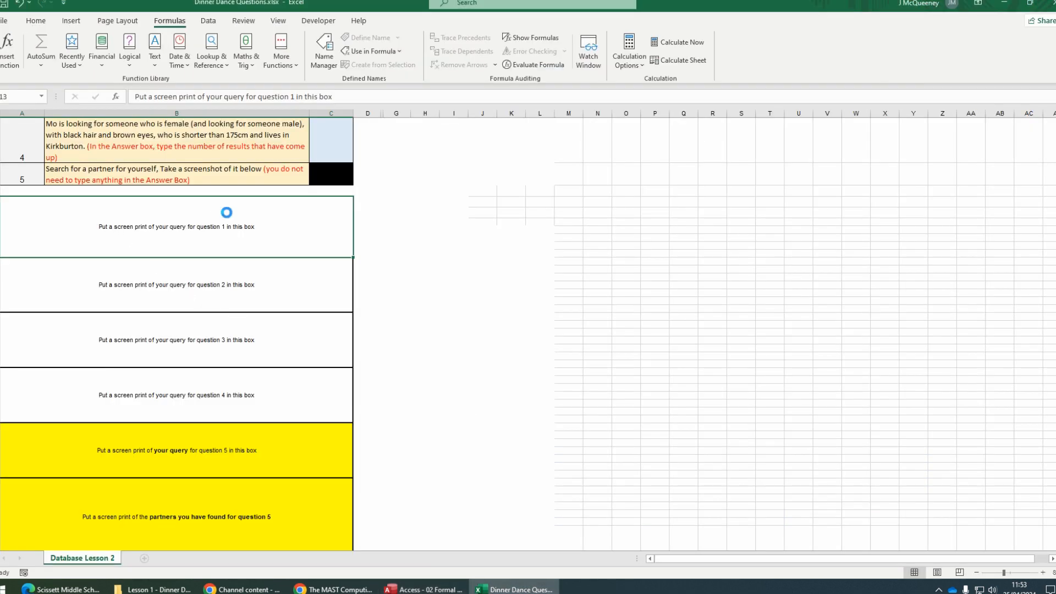
{"action": "key", "text": "ctrl+v"}
{"action": "left_click_drag", "start_coordinate": [284, 344], "coordinate": [319, 285]}
Step: Crop the pasted picture to the query grid, keeping the FORENAME to AREA columns down to the Criteria row
{"action": "right_click", "coordinate": [320, 284]}
{"action": "left_click", "coordinate": [349, 266]}
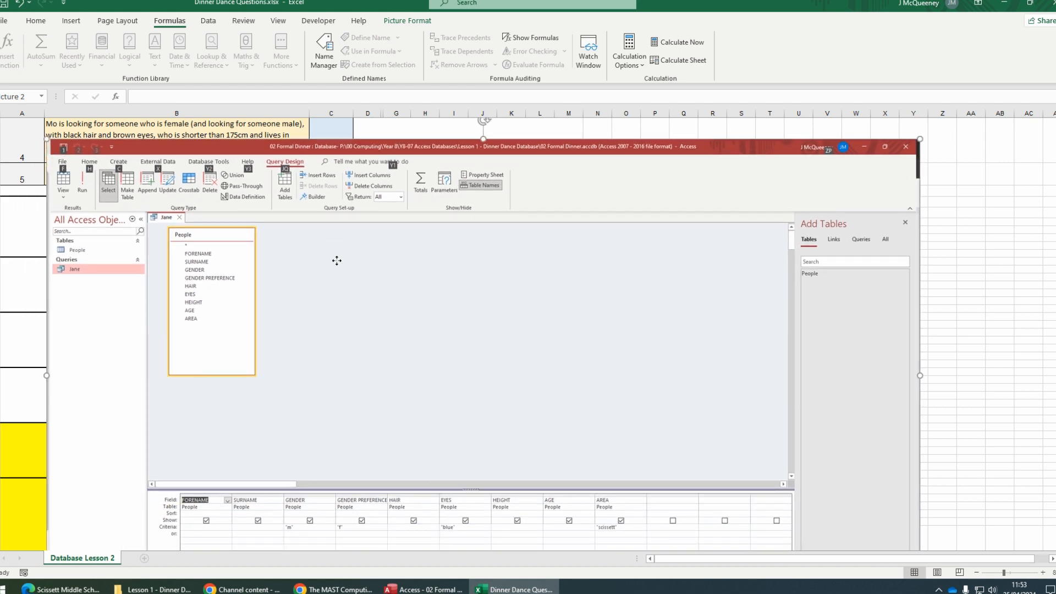
{"action": "left_click_drag", "start_coordinate": [50, 146], "coordinate": [161, 487]}
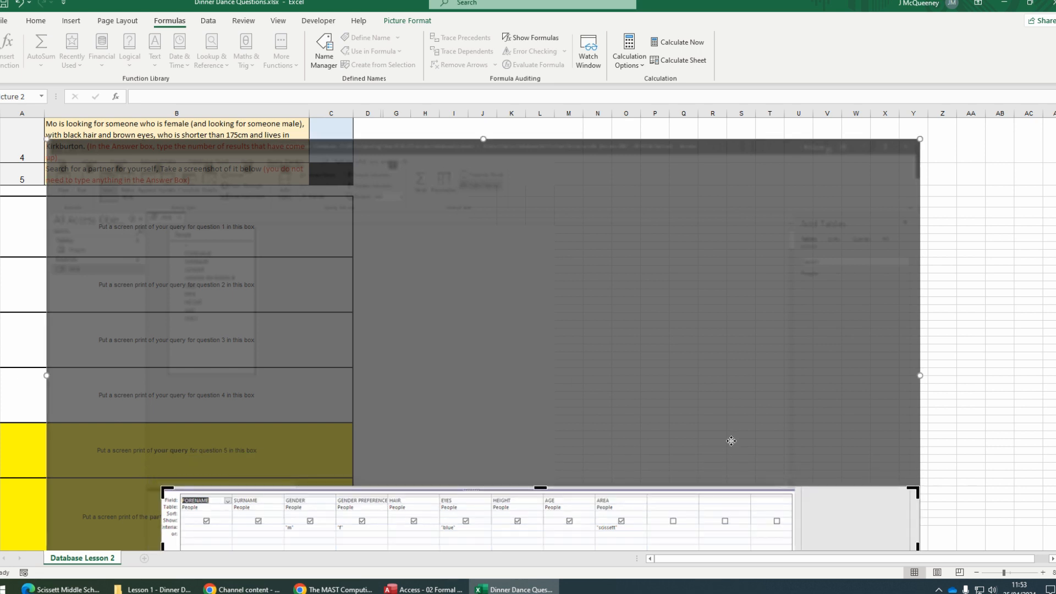
{"action": "scroll", "coordinate": [956, 411], "scroll_direction": "down", "scroll_amount": 2}
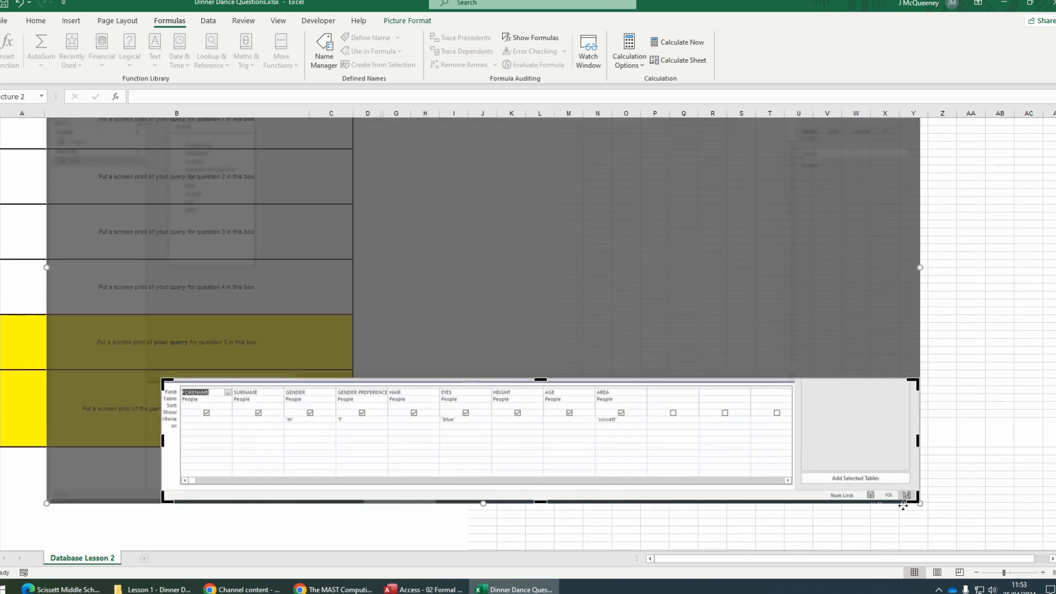
{"action": "left_click_drag", "start_coordinate": [913, 498], "coordinate": [637, 427]}
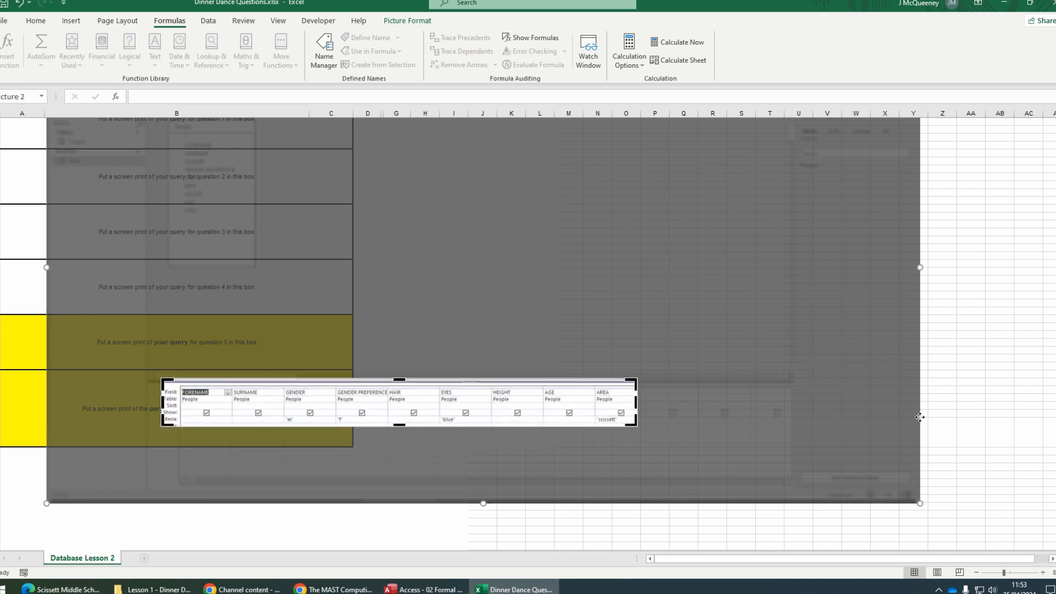
{"action": "left_click", "coordinate": [985, 404]}
Step: Move the cropped picture into the question 1 screen print box and shrink it to fit the box's width
{"action": "left_click", "coordinate": [390, 406]}
{"action": "scroll", "coordinate": [388, 455], "scroll_direction": "up", "scroll_amount": 3}
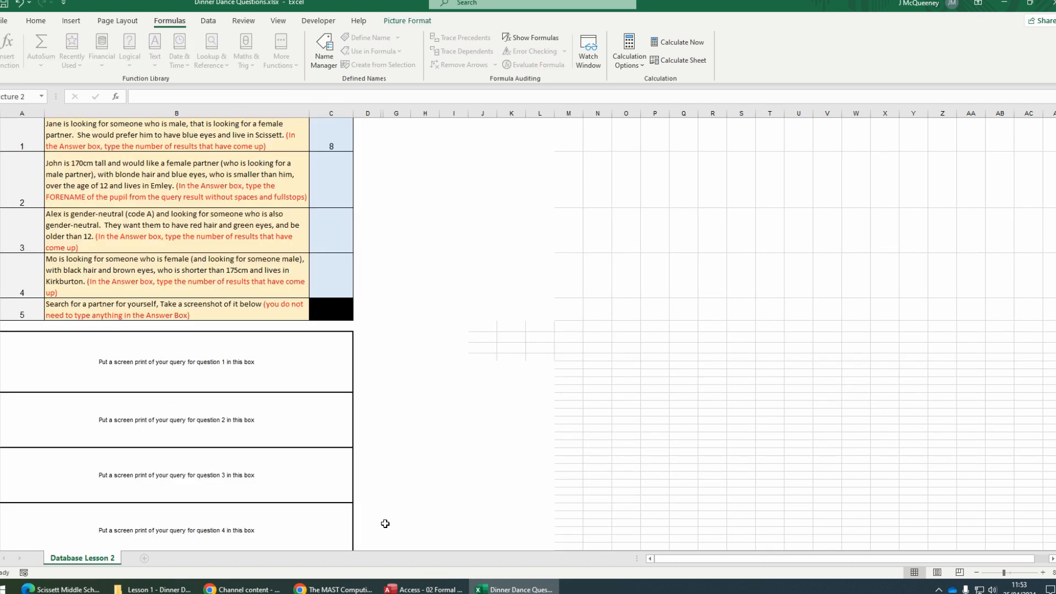
{"action": "scroll", "coordinate": [397, 501], "scroll_direction": "down", "scroll_amount": 2}
{"action": "left_click_drag", "start_coordinate": [396, 503], "coordinate": [231, 226]}
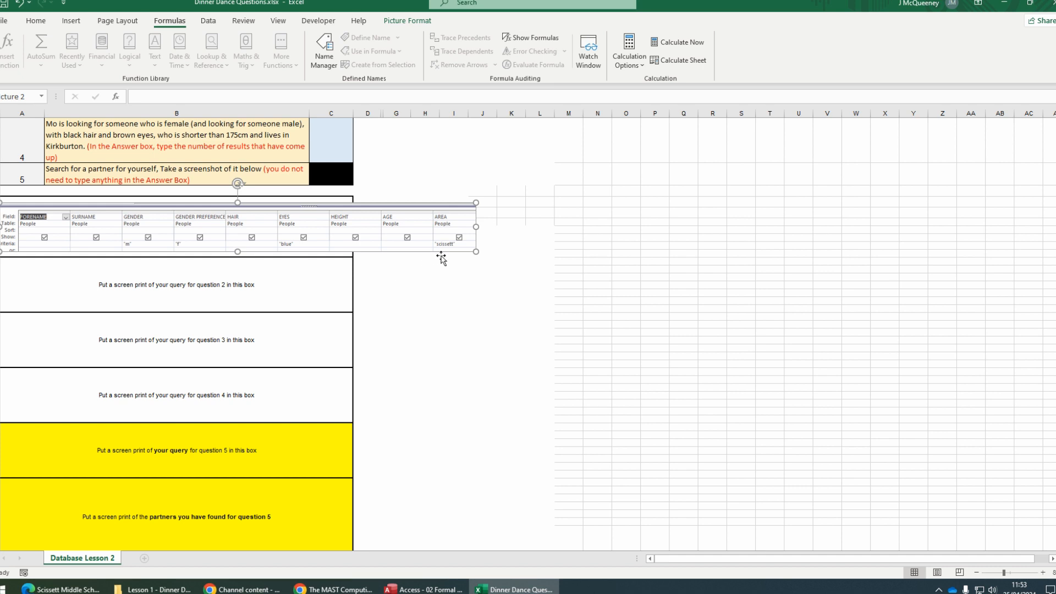
{"action": "left_click_drag", "start_coordinate": [475, 250], "coordinate": [352, 233]}
{"action": "key", "text": "Escape"}
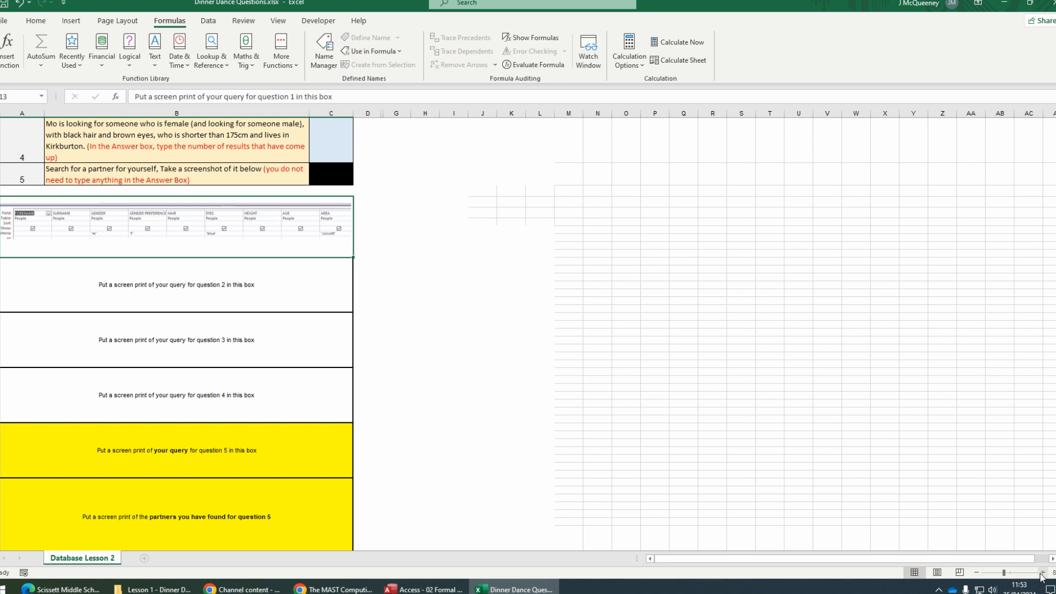
Step: After reviewing question 2 in the workbook, switch to Access, close the question 1 query and start a new query in Design View
{"action": "scroll", "coordinate": [826, 496], "scroll_direction": "down", "scroll_amount": 3}
{"action": "scroll", "coordinate": [826, 497], "scroll_direction": "up", "scroll_amount": 3, "text": "ctrl"}
{"action": "scroll", "coordinate": [827, 496], "scroll_direction": "up", "scroll_amount": 3}
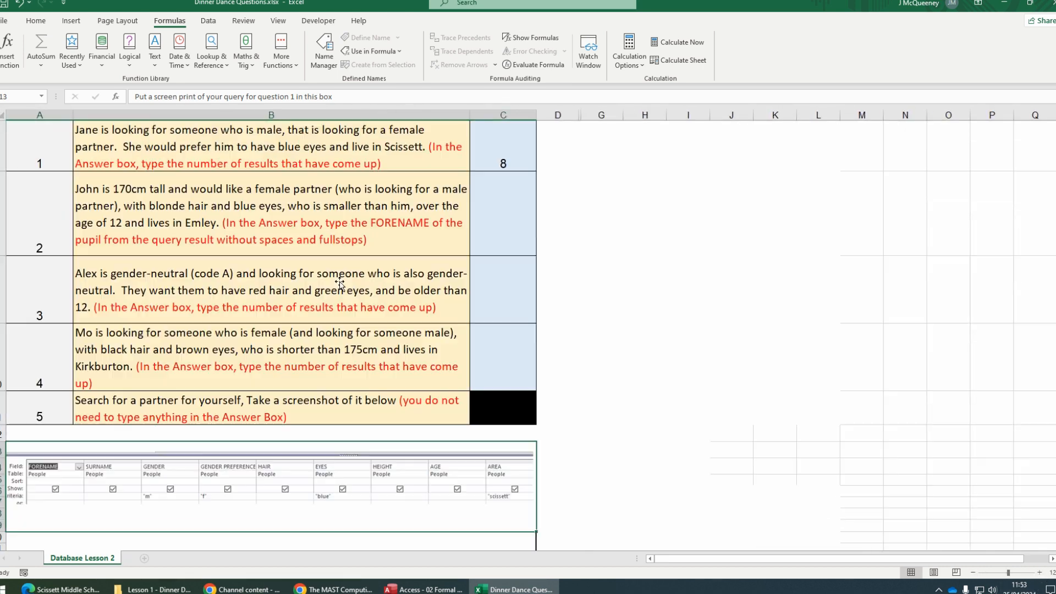
{"action": "scroll", "coordinate": [248, 451], "scroll_direction": "up", "scroll_amount": 1}
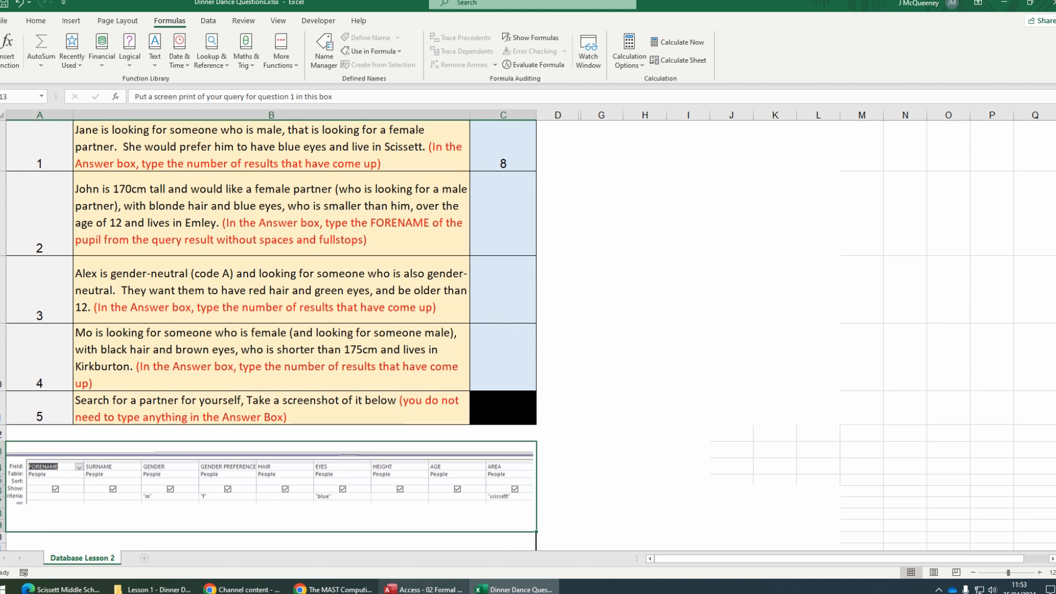
{"action": "left_click", "coordinate": [424, 589]}
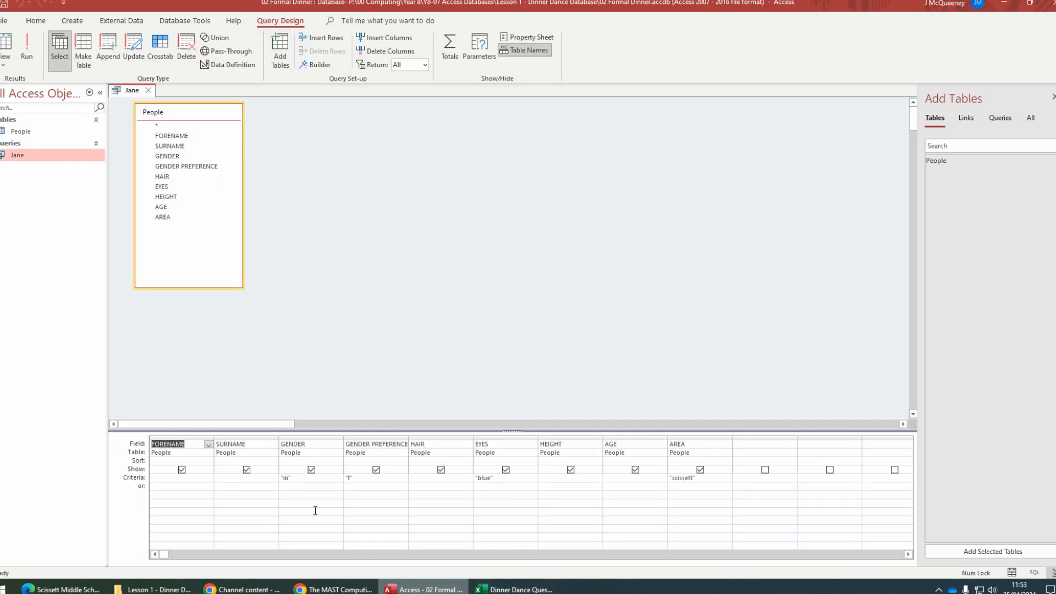
{"action": "left_click", "coordinate": [148, 90]}
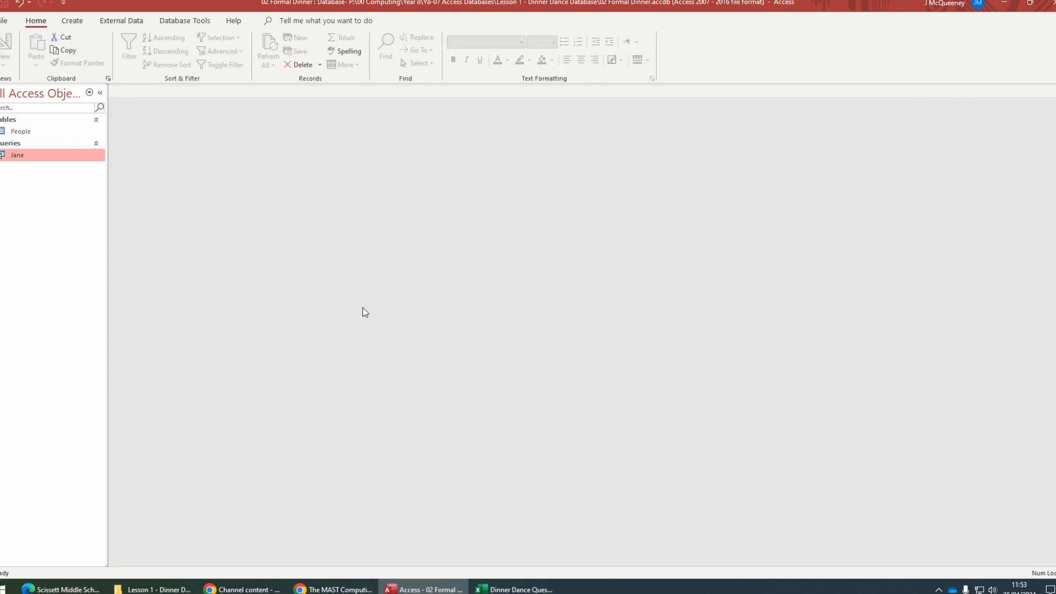
{"action": "left_click", "coordinate": [77, 23]}
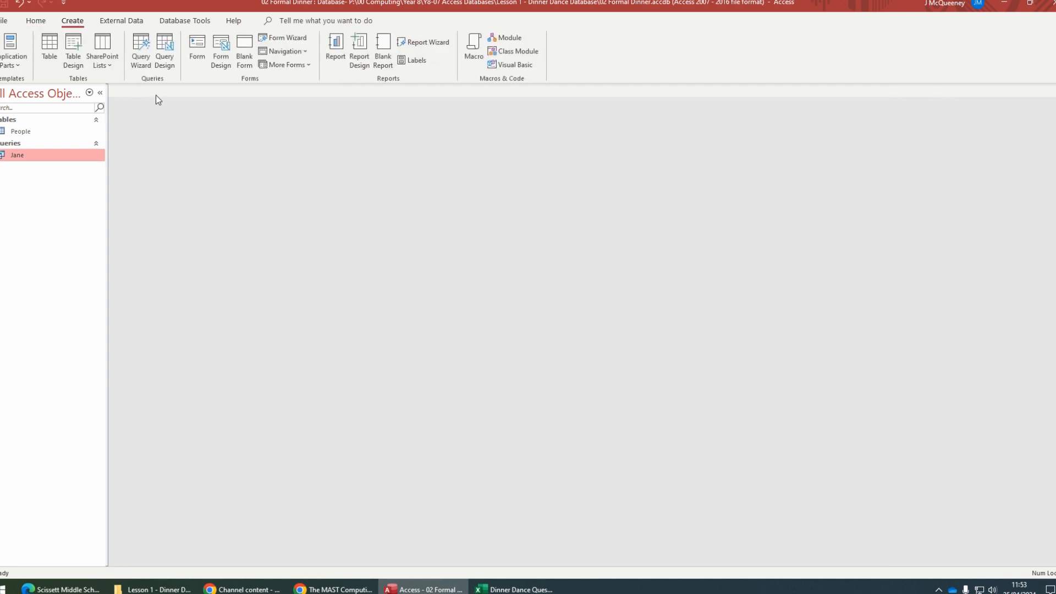
{"action": "left_click", "coordinate": [164, 52]}
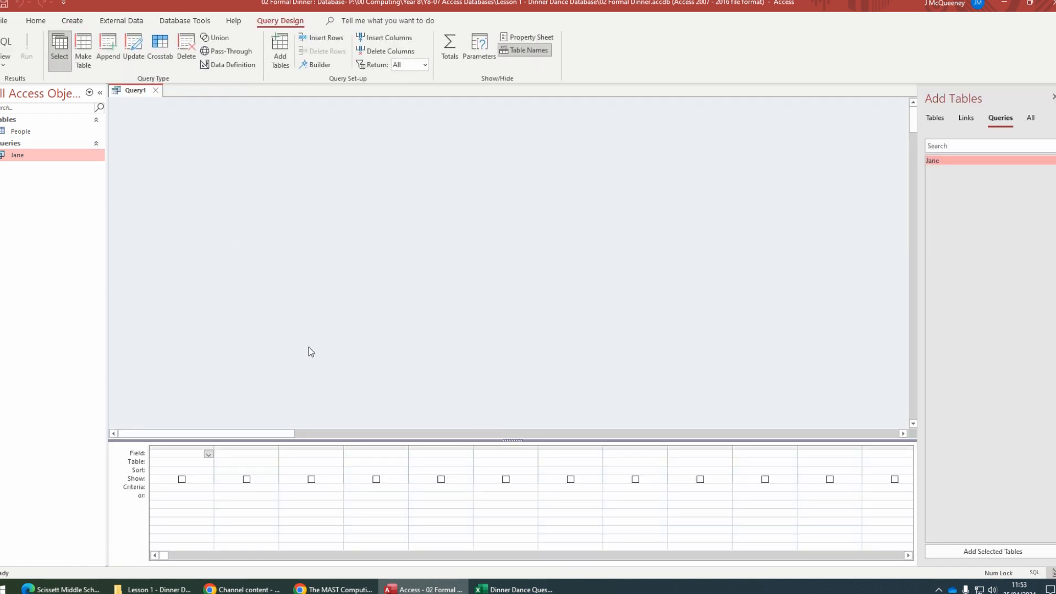